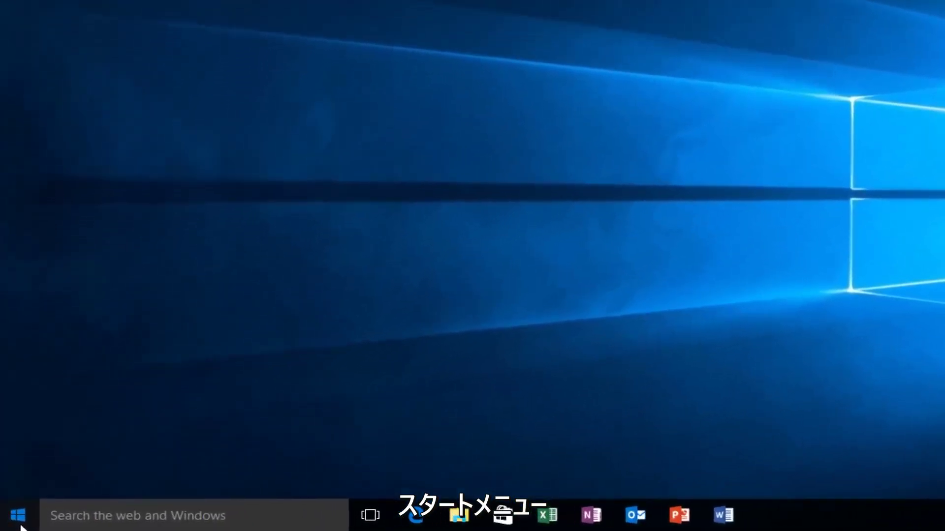
Start regedit from the Start menu as administrator and approve the UAC prompt.
{"action": "left_click", "coordinate": [13, 520]}
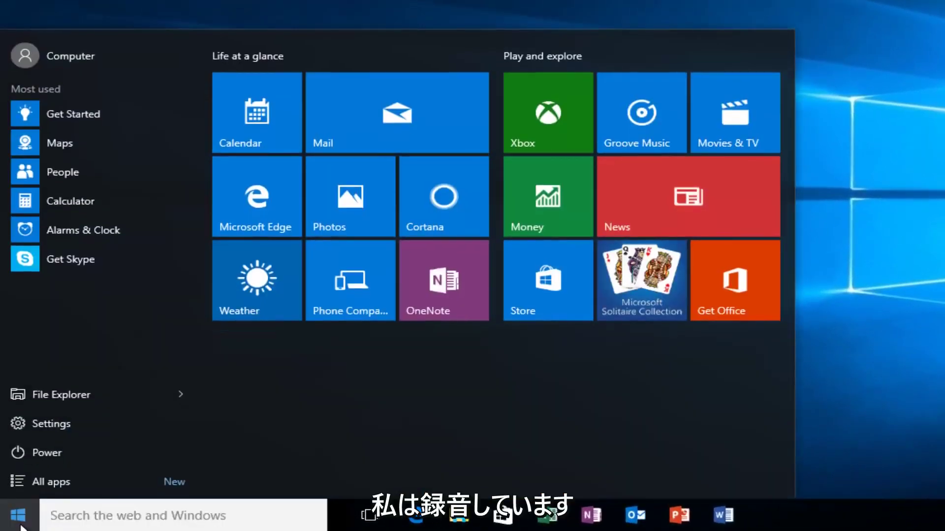
{"action": "type", "text": "regedit"}
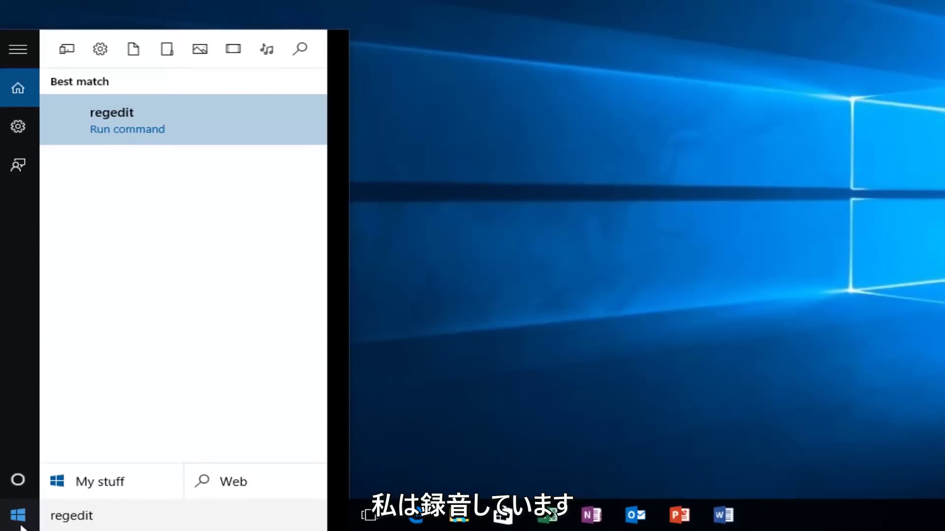
{"action": "right_click", "coordinate": [141, 124]}
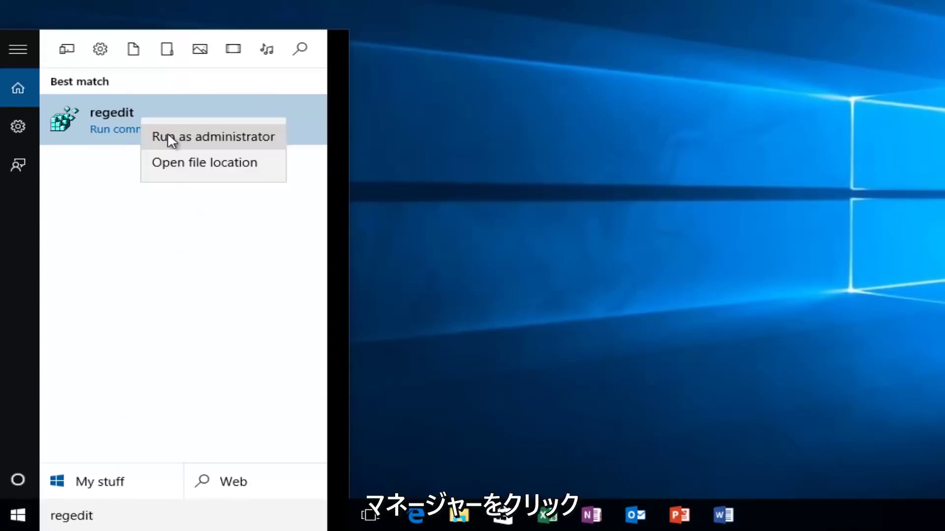
{"action": "left_click", "coordinate": [168, 136]}
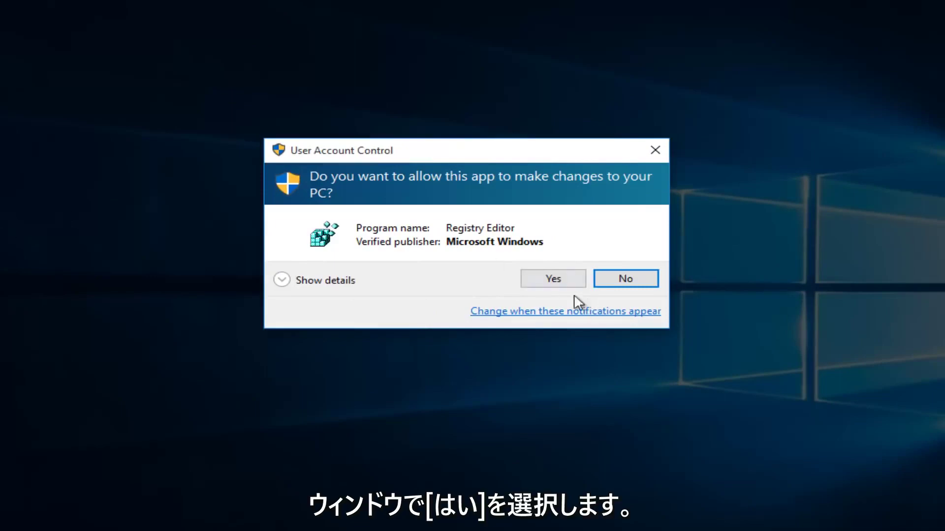
{"action": "left_click", "coordinate": [548, 277]}
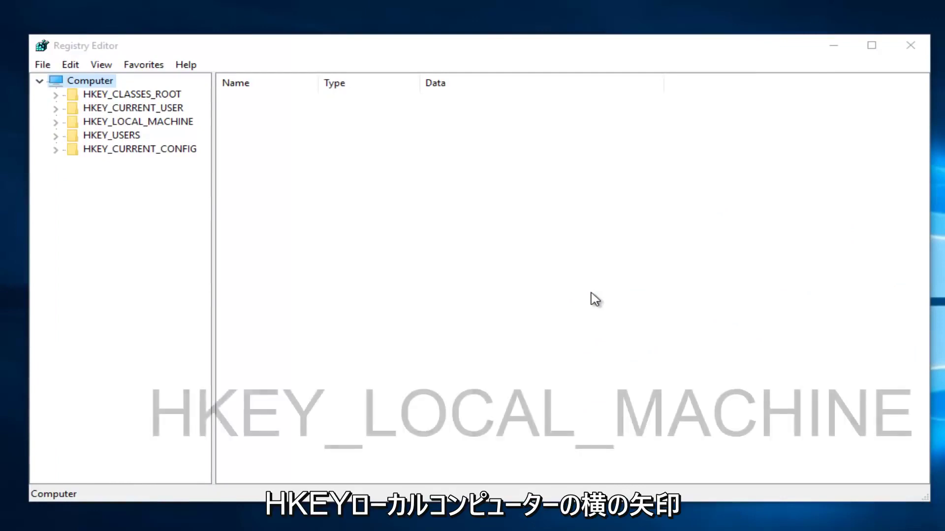
Drill the tree into HKEY_LOCAL_MACHINE\SYSTEM\ControlSet001 and widen the key pane.
{"action": "left_click", "coordinate": [57, 121]}
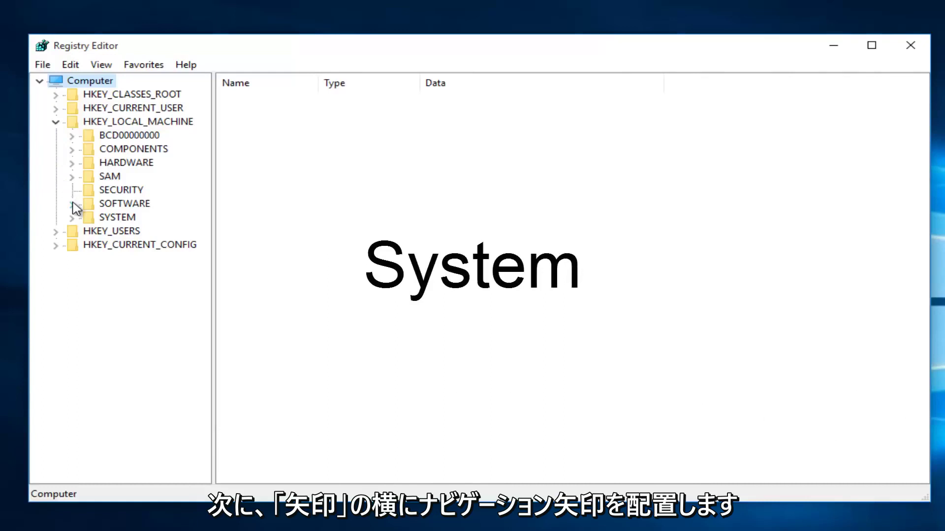
{"action": "left_click", "coordinate": [72, 218]}
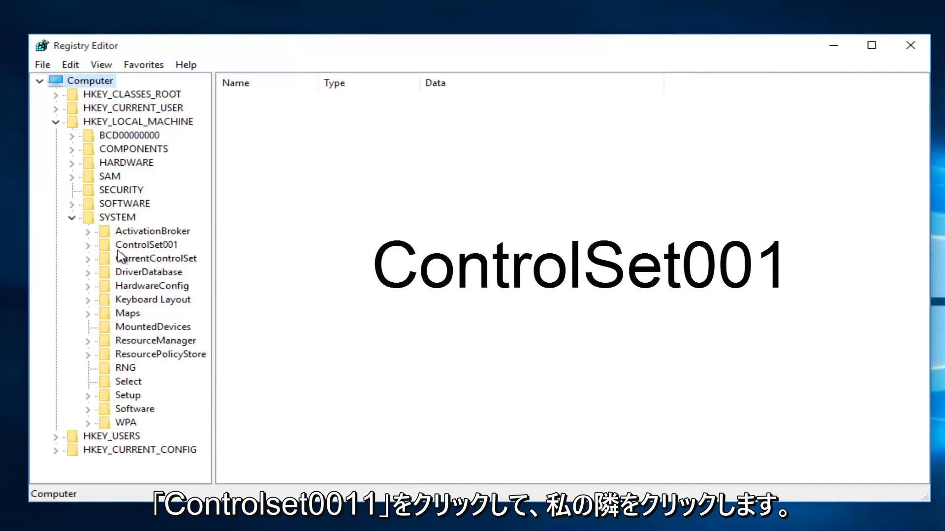
{"action": "left_click", "coordinate": [88, 246]}
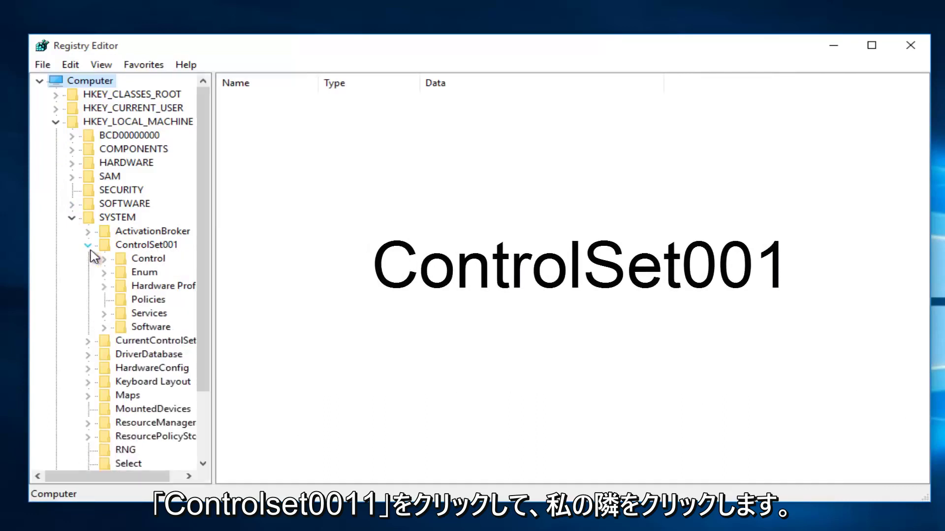
{"action": "left_click_drag", "start_coordinate": [213, 82], "coordinate": [345, 89]}
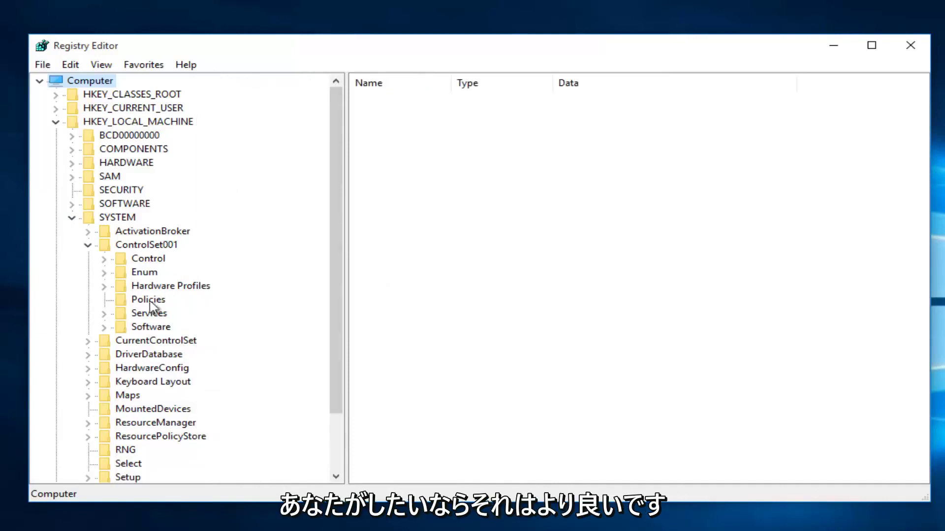
Expand Services and select the Ndu key to show its values.
{"action": "left_click", "coordinate": [104, 316]}
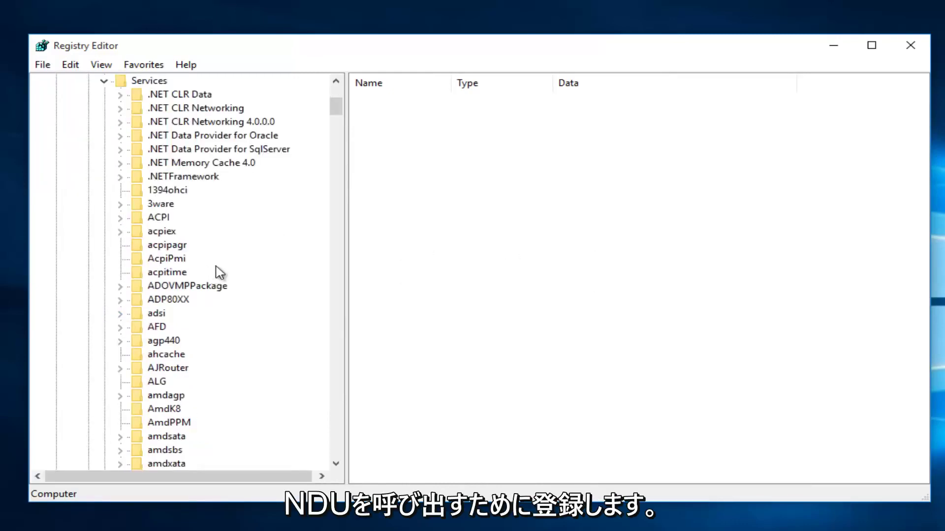
{"action": "left_click_drag", "start_coordinate": [336, 106], "coordinate": [316, 270]}
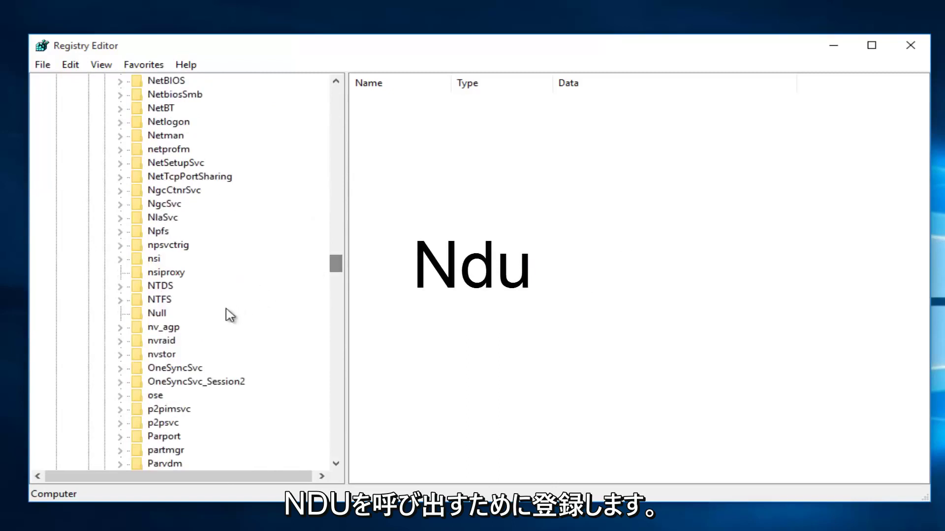
{"action": "scroll", "coordinate": [170, 228], "scroll_direction": "up", "scroll_amount": 3}
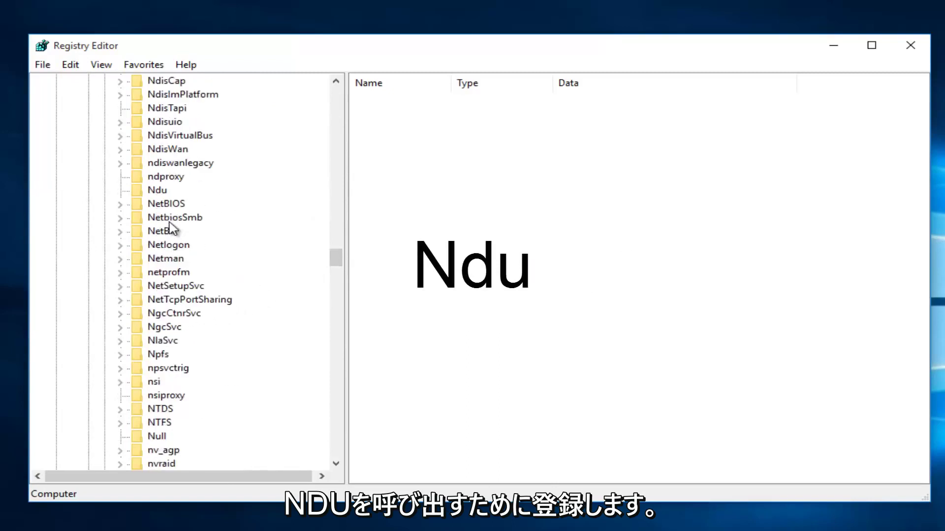
{"action": "scroll", "coordinate": [171, 227], "scroll_direction": "up", "scroll_amount": 2}
{"action": "scroll", "coordinate": [170, 228], "scroll_direction": "up", "scroll_amount": 1}
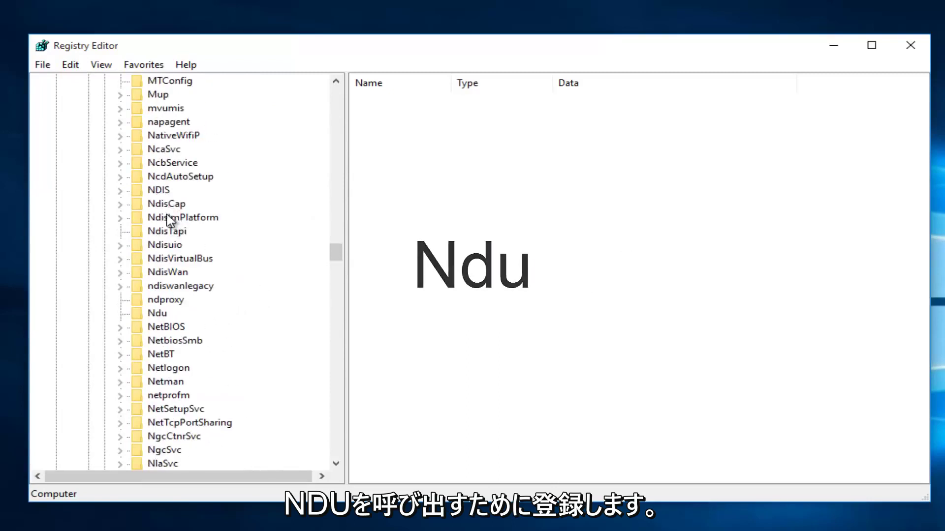
{"action": "left_click", "coordinate": [159, 315]}
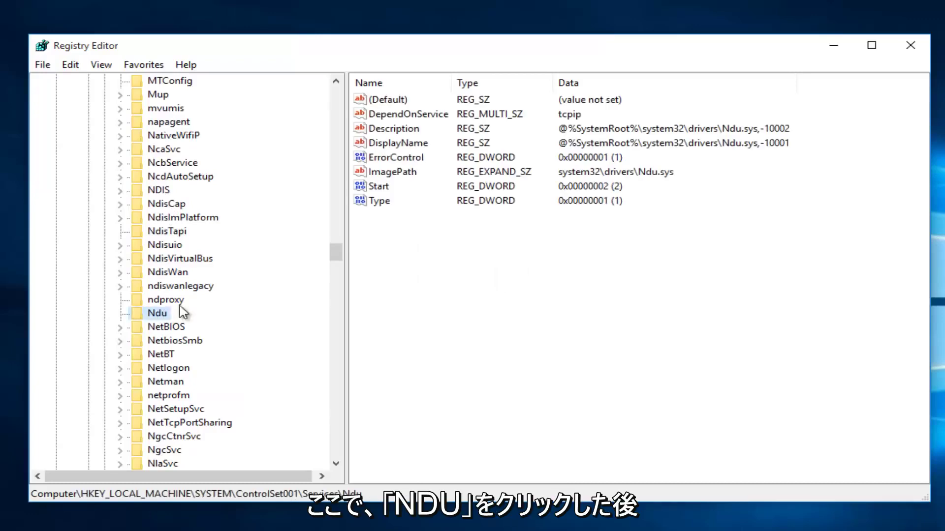
Change Ndu's Start value data from 2 to 4 and confirm.
{"action": "right_click", "coordinate": [378, 190]}
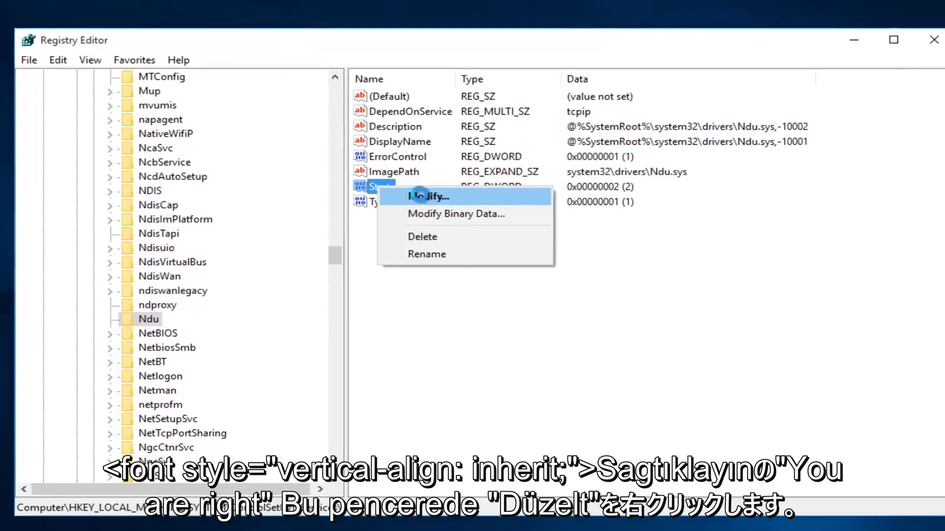
{"action": "left_click", "coordinate": [420, 196]}
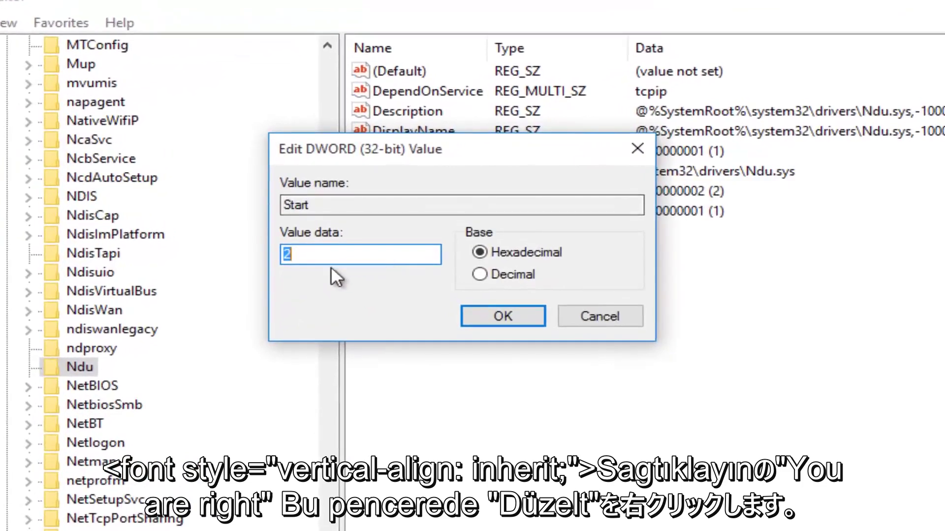
{"action": "left_click", "coordinate": [308, 259]}
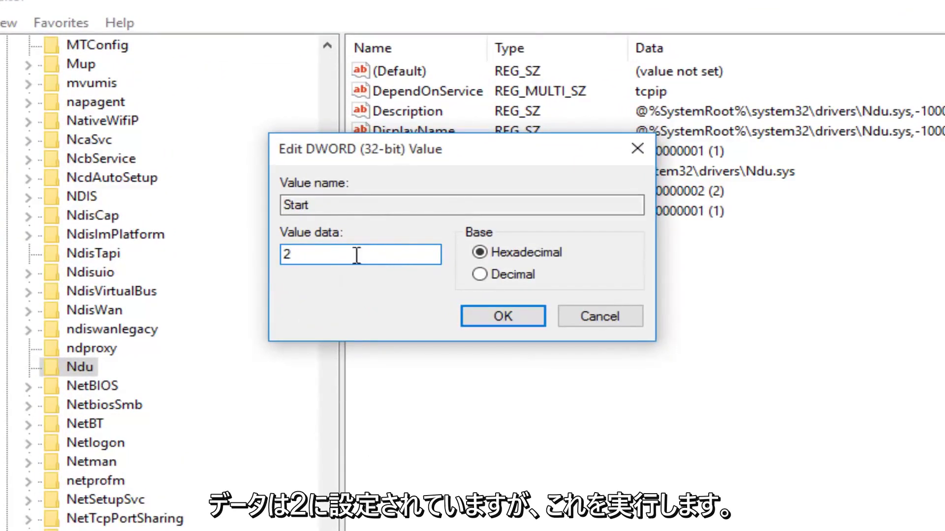
{"action": "key", "text": "BackSpace"}
{"action": "type", "text": "4"}
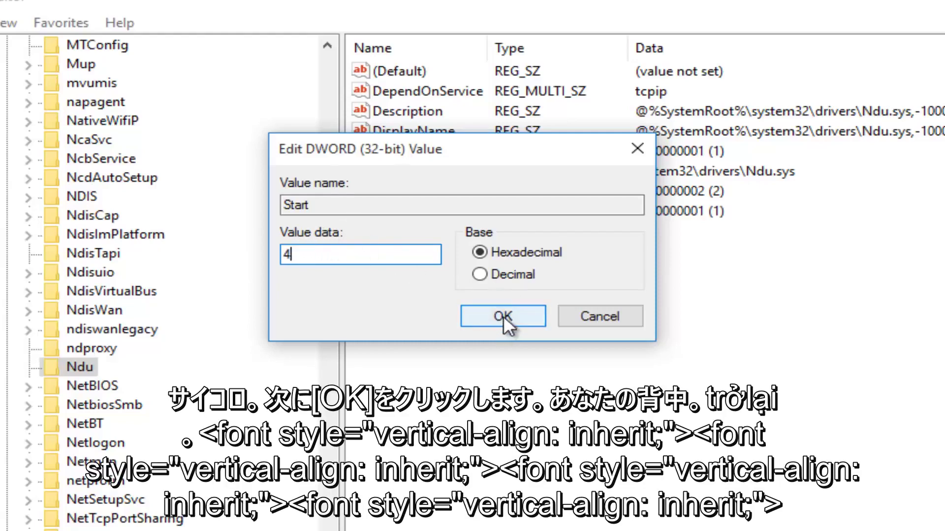
{"action": "left_click", "coordinate": [503, 316]}
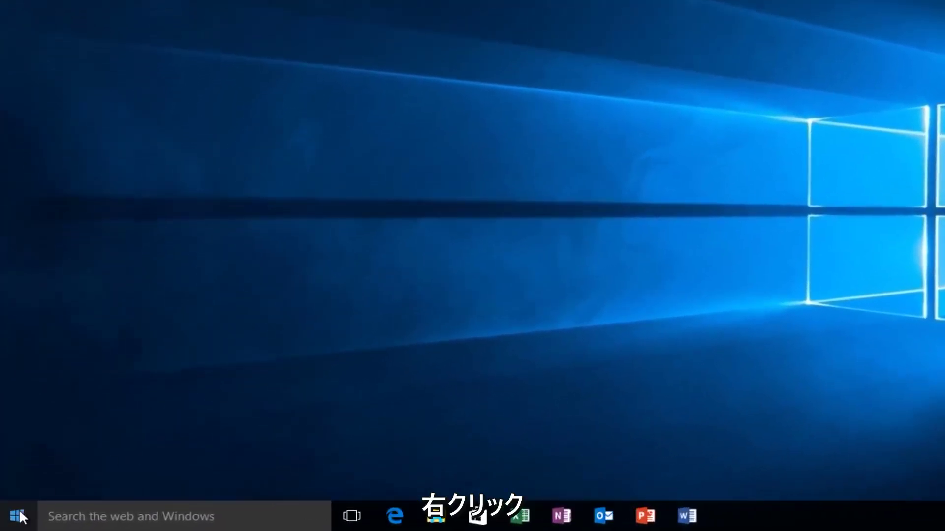
Run services.msc from the Start button's Run dialog.
{"action": "right_click", "coordinate": [18, 516]}
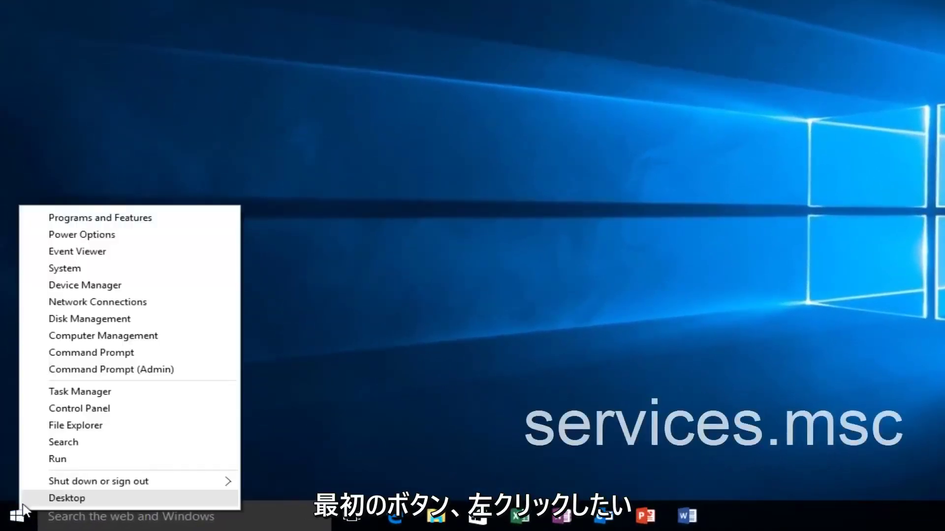
{"action": "left_click", "coordinate": [54, 461]}
{"action": "type", "text": "se"}
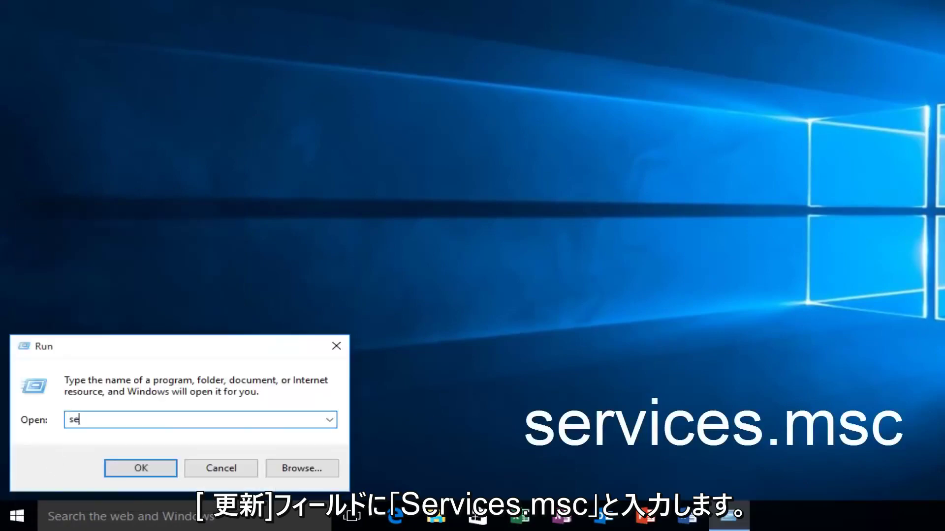
{"action": "type", "text": "rvices."}
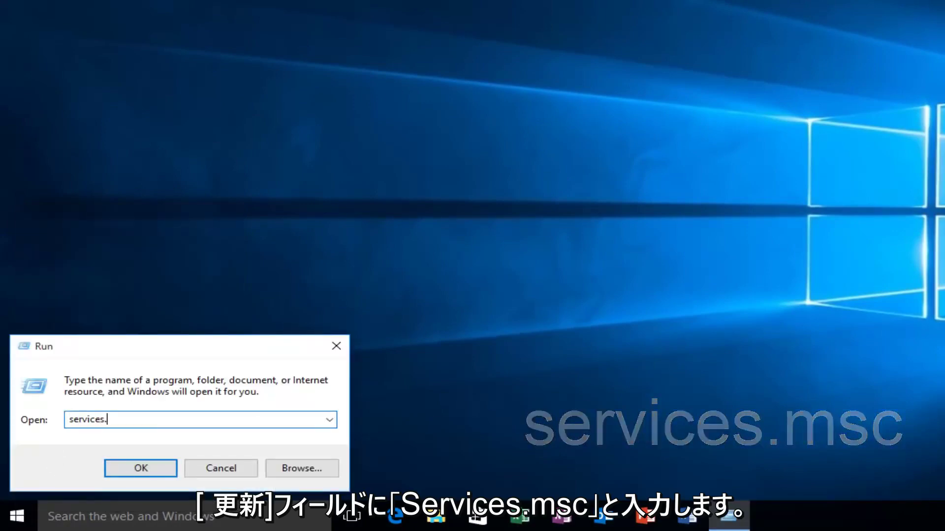
{"action": "type", "text": "m"}
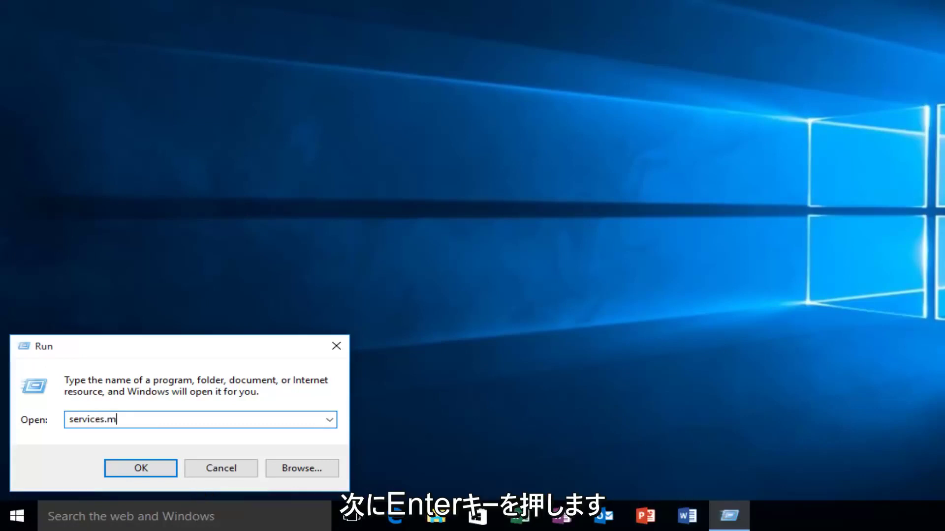
{"action": "type", "text": "sc"}
{"action": "key", "text": "Return"}
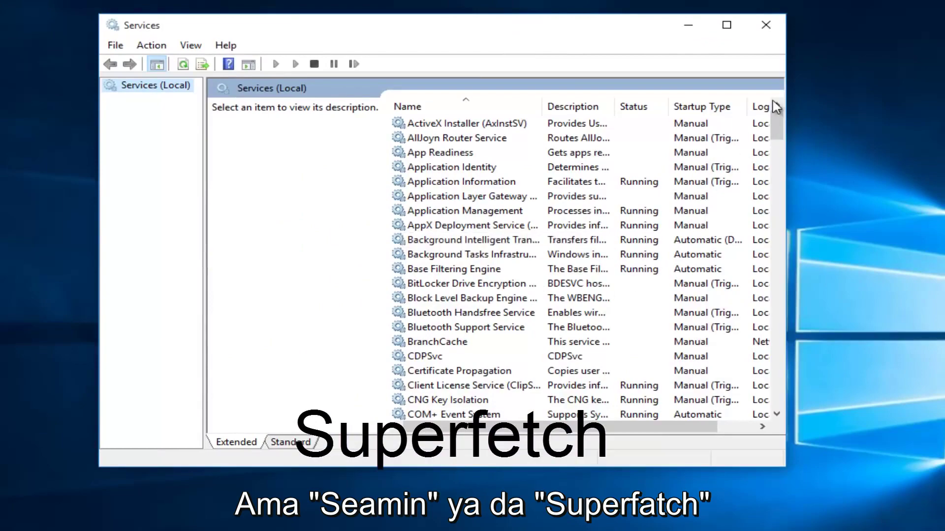
{"action": "left_click_drag", "start_coordinate": [776, 127], "coordinate": [777, 306]}
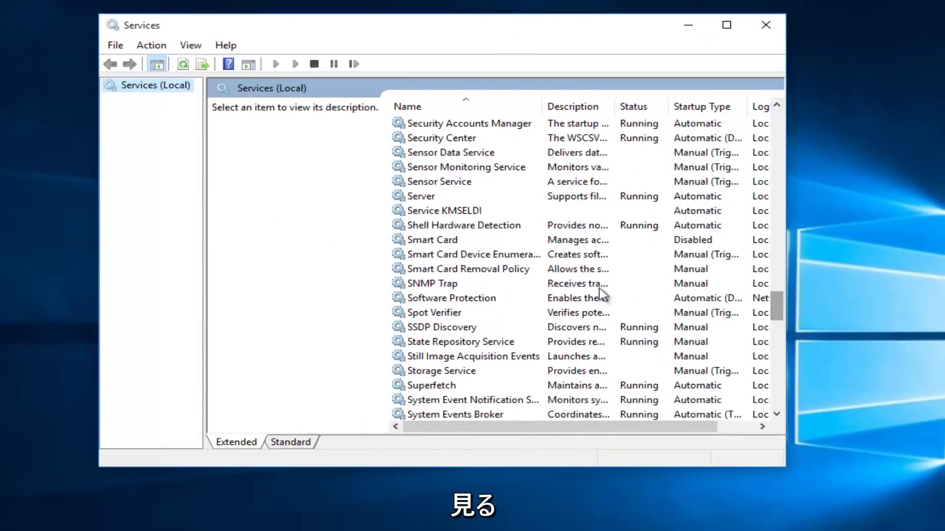
{"action": "scroll", "coordinate": [447, 243], "scroll_direction": "up", "scroll_amount": 1}
{"action": "scroll", "coordinate": [447, 244], "scroll_direction": "up", "scroll_amount": 2}
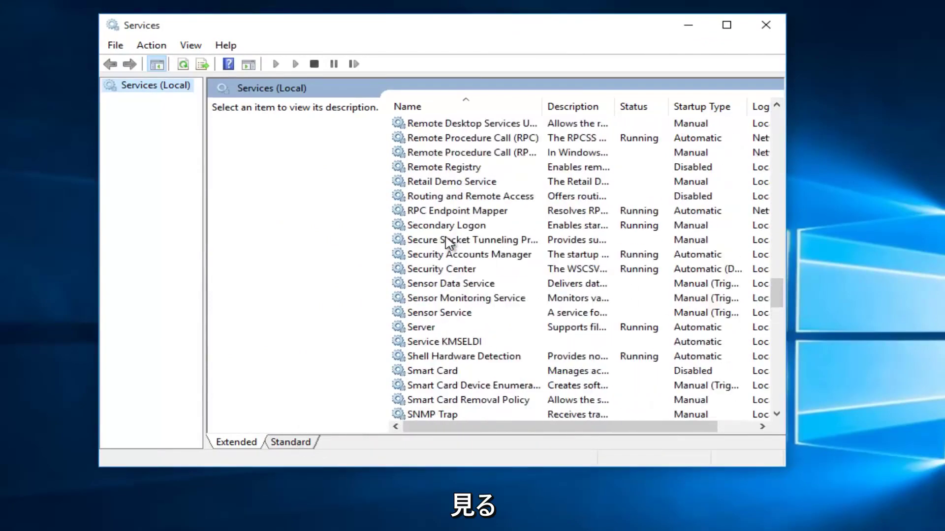
{"action": "scroll", "coordinate": [446, 243], "scroll_direction": "down", "scroll_amount": 3}
{"action": "scroll", "coordinate": [447, 251], "scroll_direction": "down", "scroll_amount": 1}
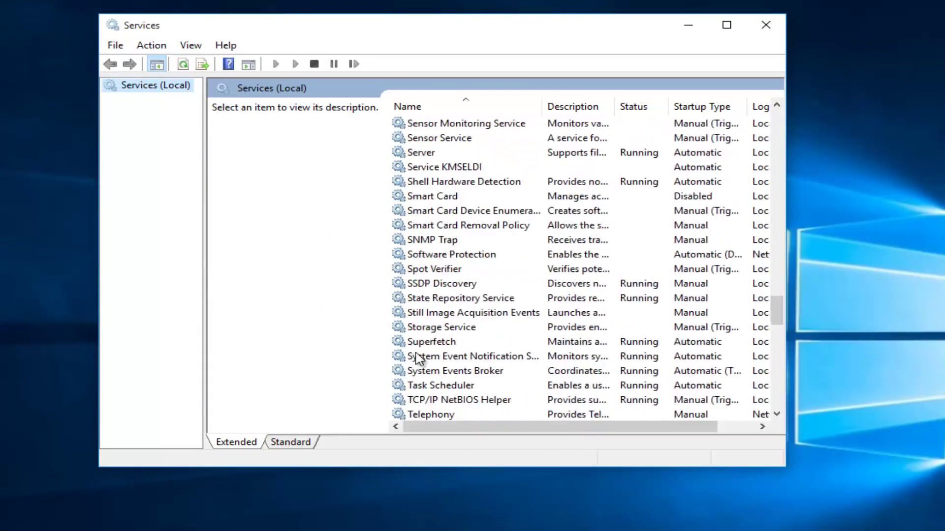
Select the Superfetch service row to show its description.
{"action": "left_click", "coordinate": [434, 344]}
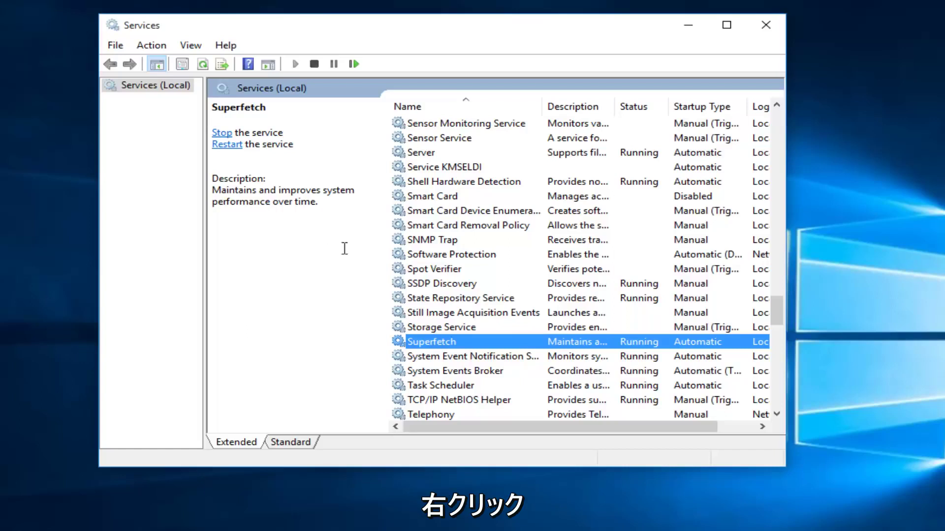
Stop Superfetch from its right-click menu.
{"action": "right_click", "coordinate": [431, 342]}
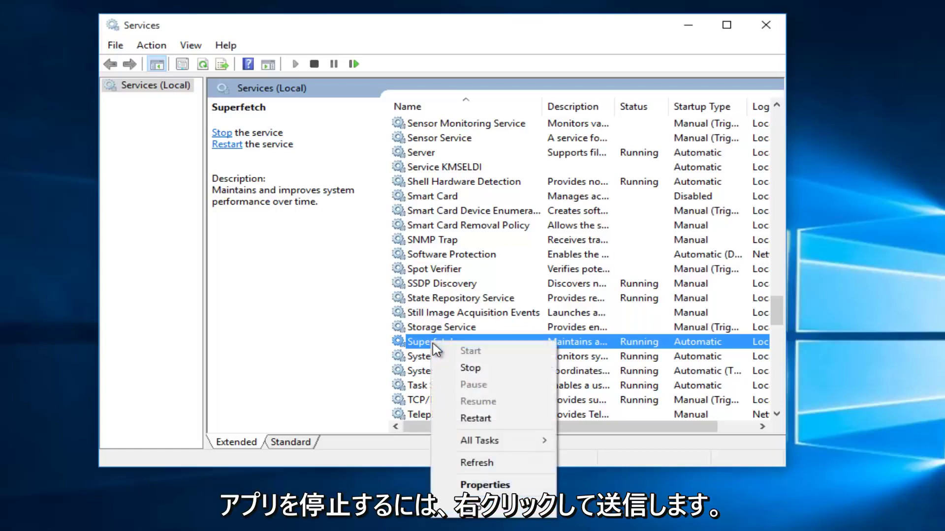
{"action": "left_click", "coordinate": [471, 367]}
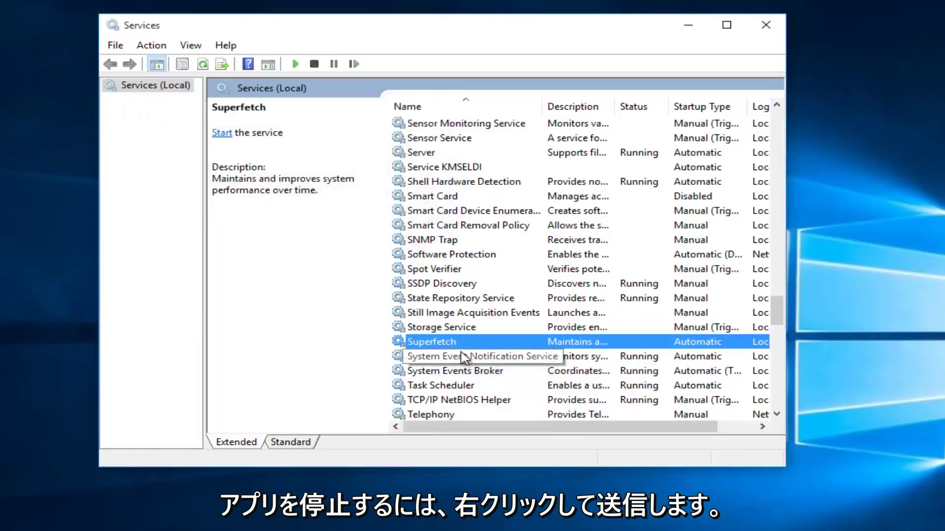
Set Superfetch's startup type to Disabled in its properties and apply.
{"action": "double_click", "coordinate": [430, 343]}
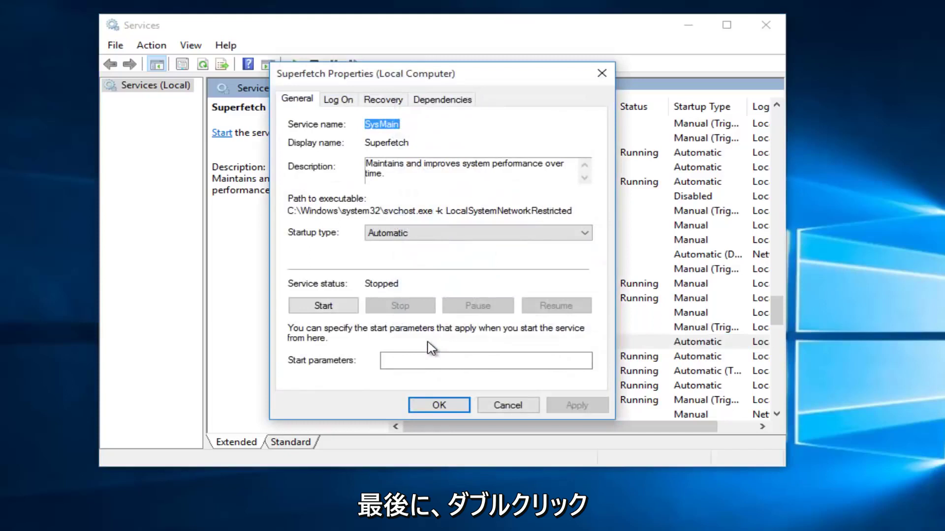
{"action": "left_click", "coordinate": [588, 237]}
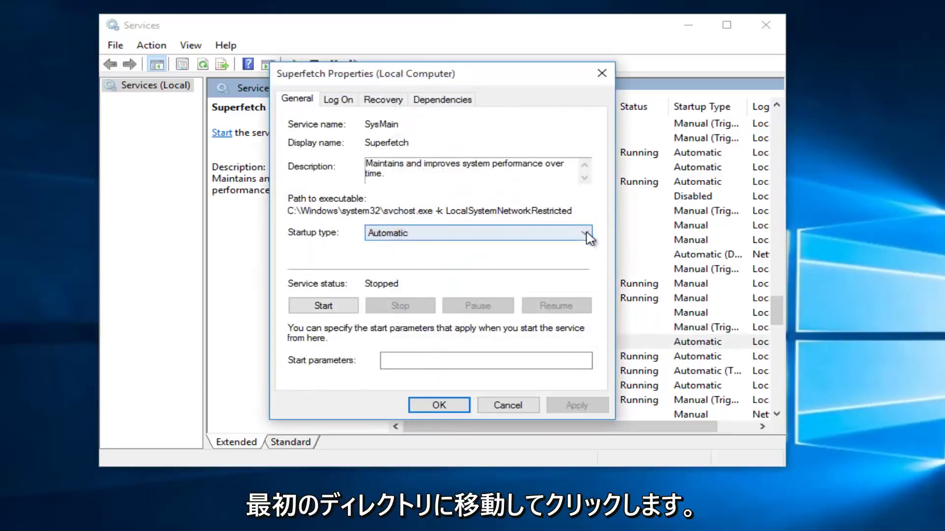
{"action": "left_click", "coordinate": [420, 236]}
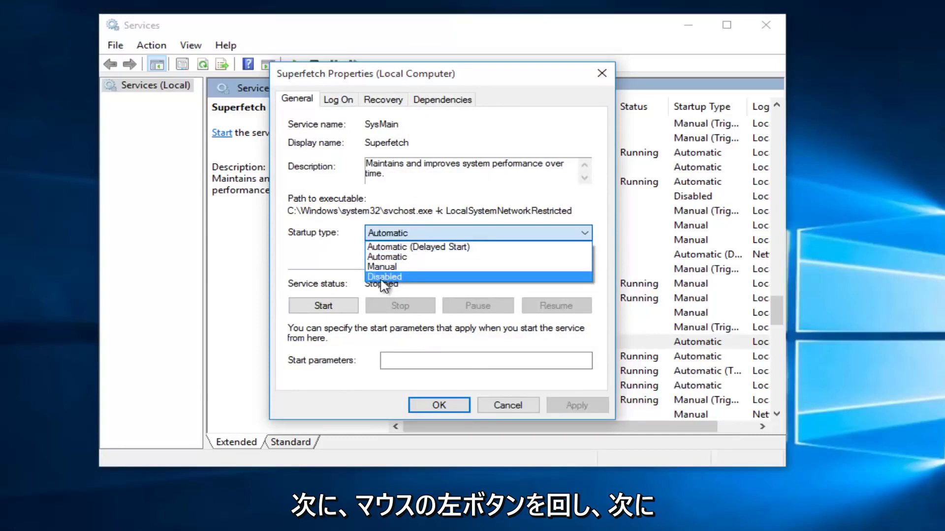
{"action": "left_click", "coordinate": [384, 277]}
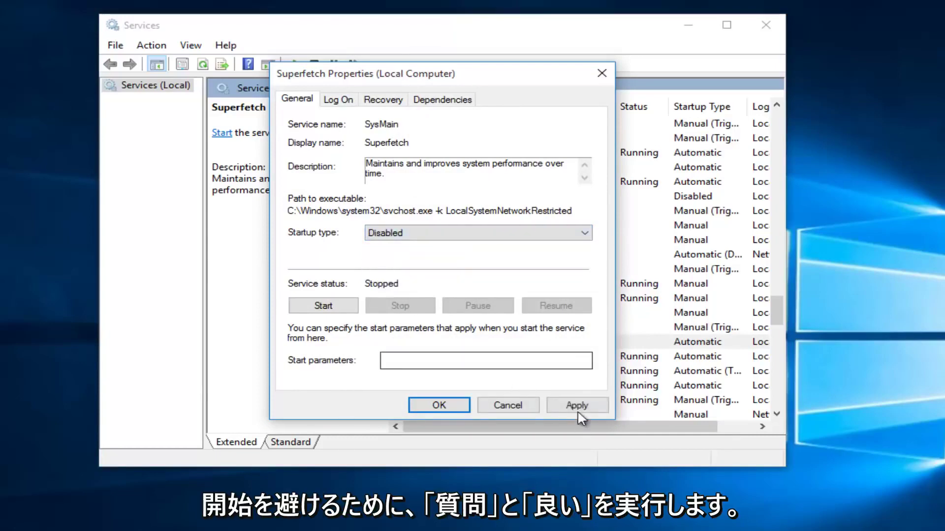
{"action": "left_click", "coordinate": [578, 410]}
{"action": "left_click", "coordinate": [440, 405]}
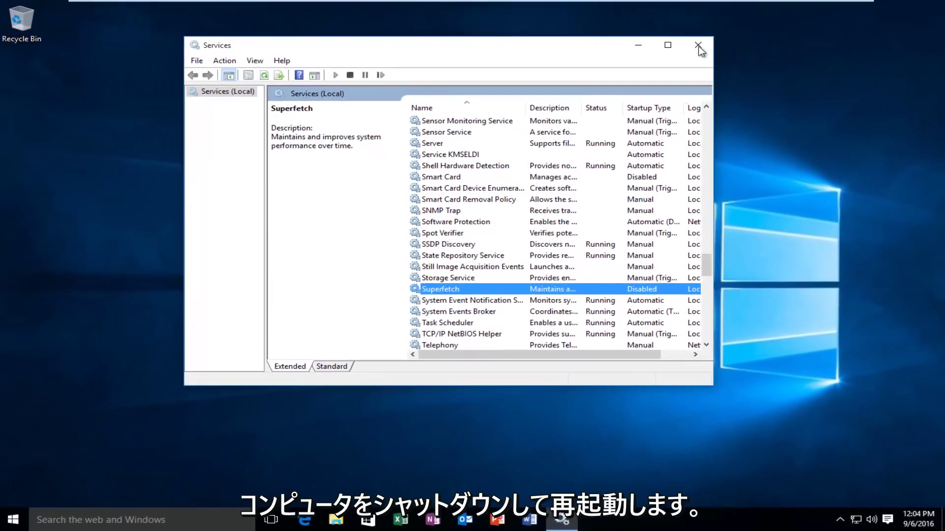
Close the Services window to return to the desktop.
{"action": "left_click", "coordinate": [698, 46]}
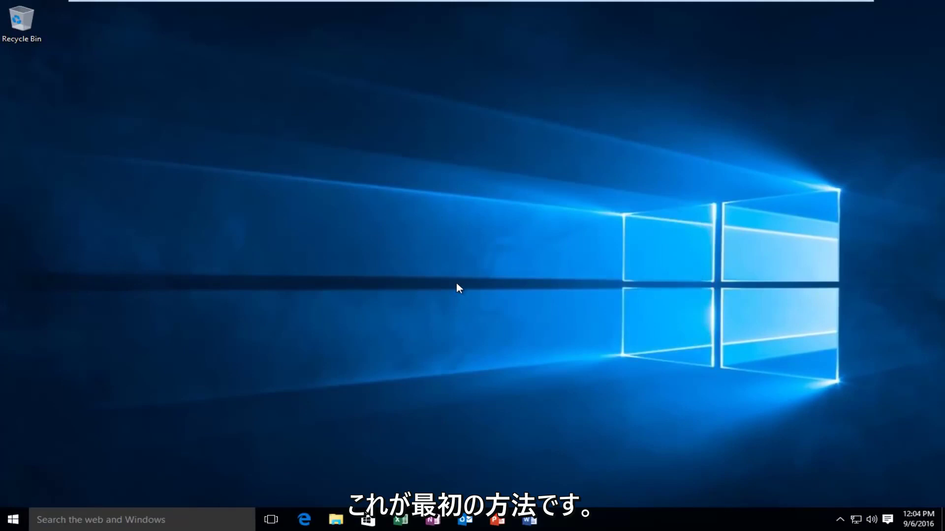